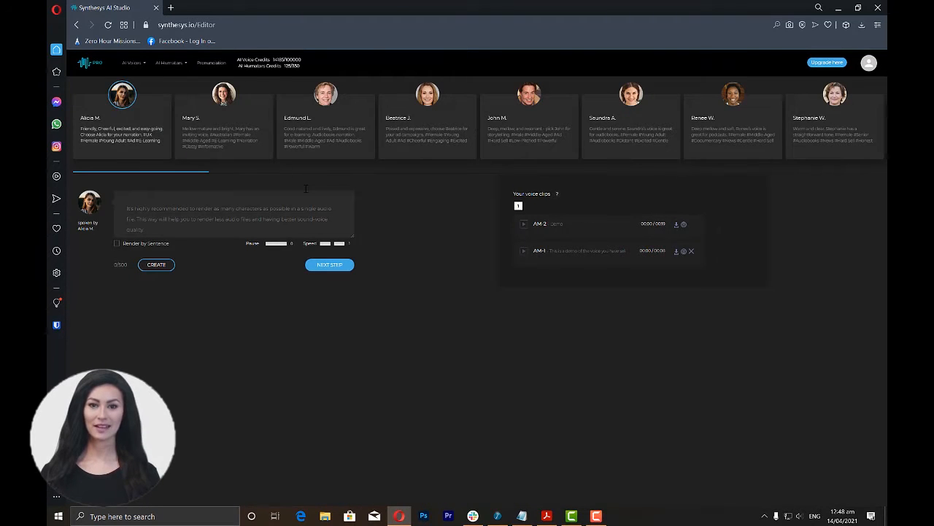
- Open the humatar gallery, preview the Emma #1 actor and choose it for a new AI video
{"action": "left_click", "coordinate": [173, 64]}
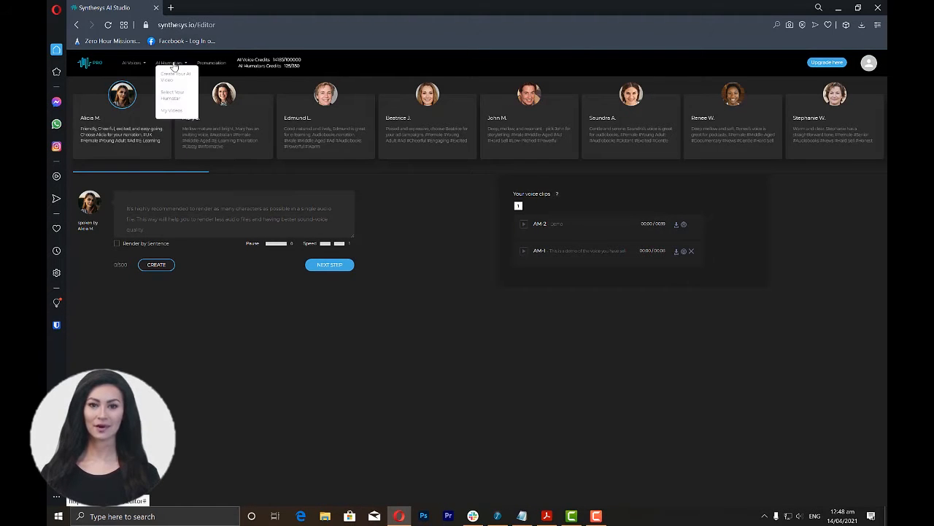
{"action": "left_click", "coordinate": [173, 93]}
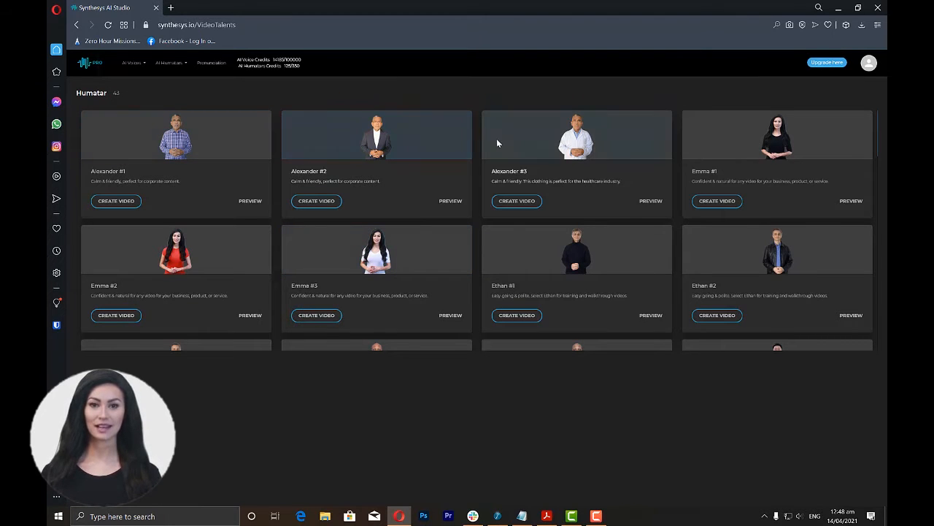
{"action": "left_click", "coordinate": [846, 201]}
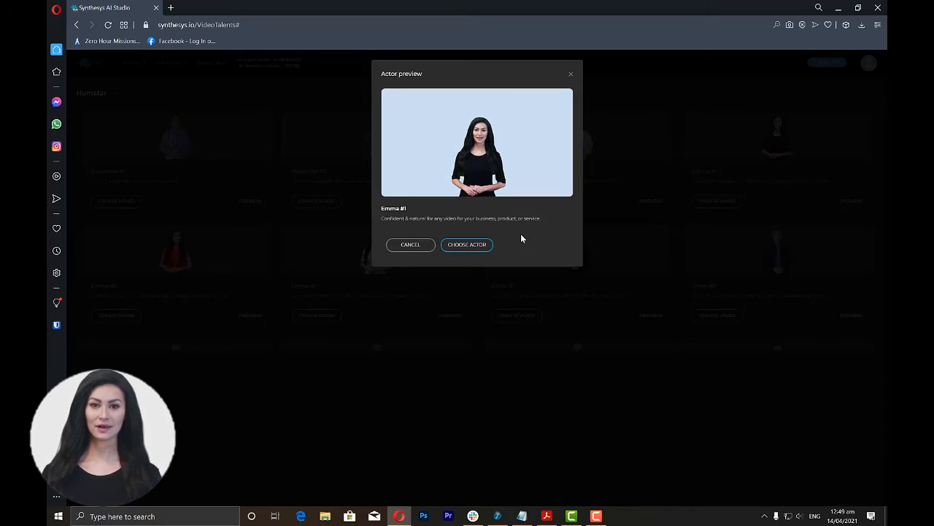
{"action": "left_click", "coordinate": [476, 248]}
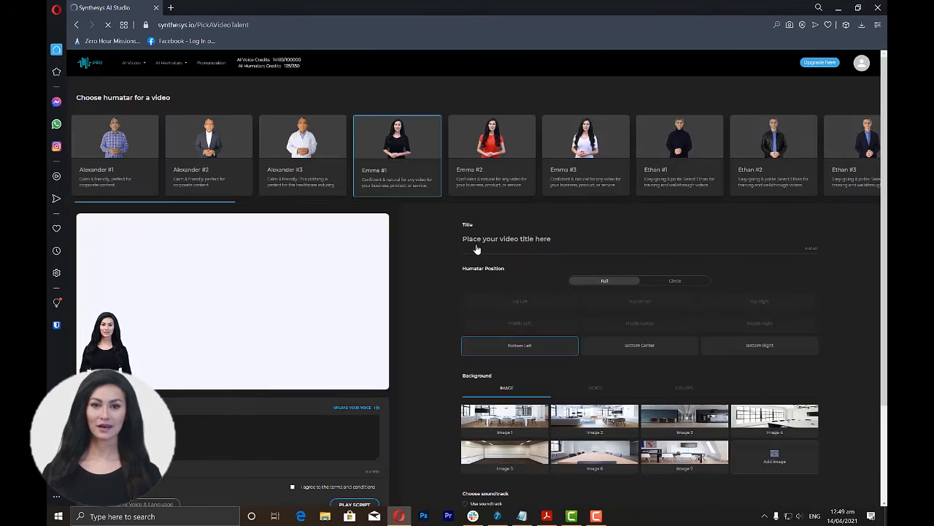
- Title the video "Demo video"
{"action": "left_click", "coordinate": [476, 245]}
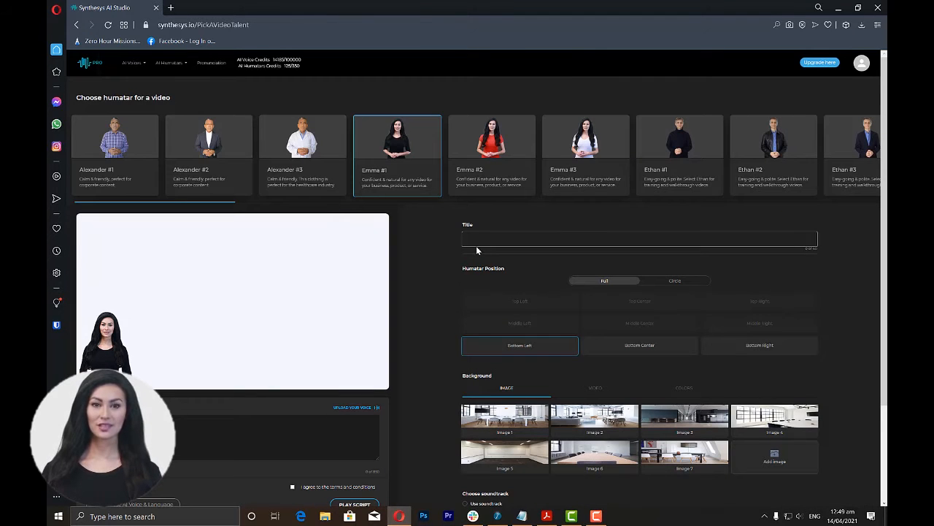
{"action": "type", "text": "Demo video"}
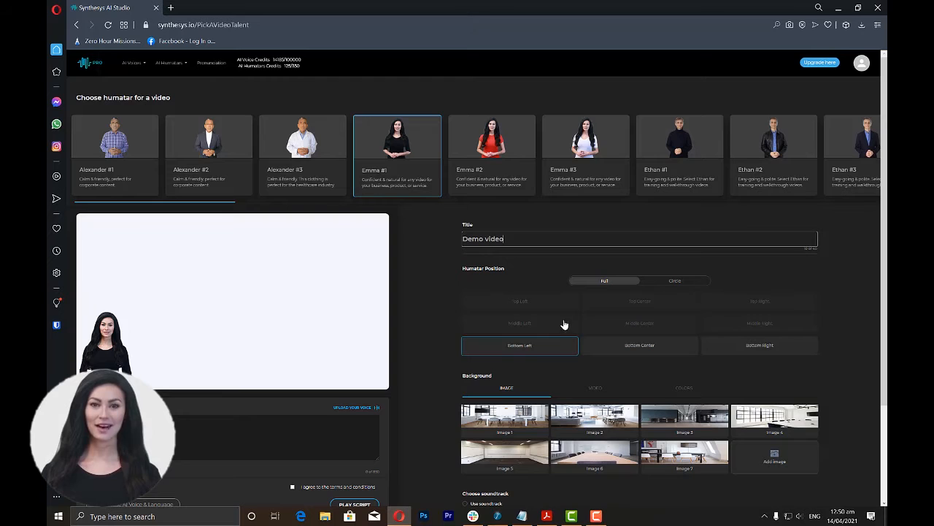
- Try the humatar in Circle and Full formats, placing the full figure at Bottom Center and Bottom Right
{"action": "left_click", "coordinate": [595, 285]}
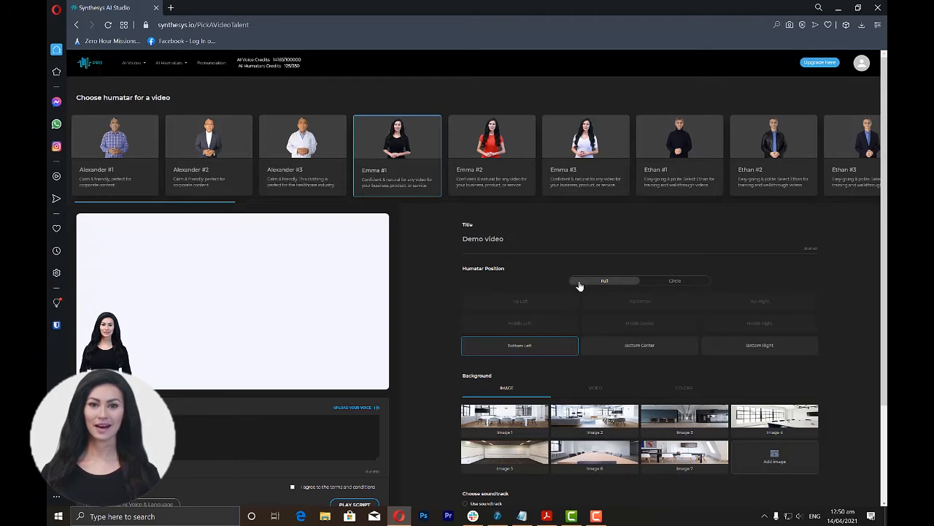
{"action": "left_click", "coordinate": [660, 286]}
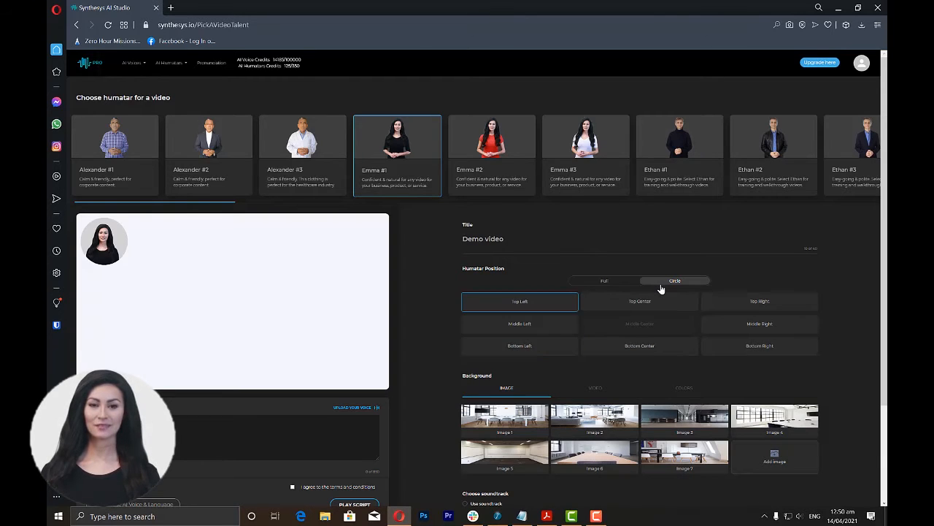
{"action": "left_click", "coordinate": [605, 282]}
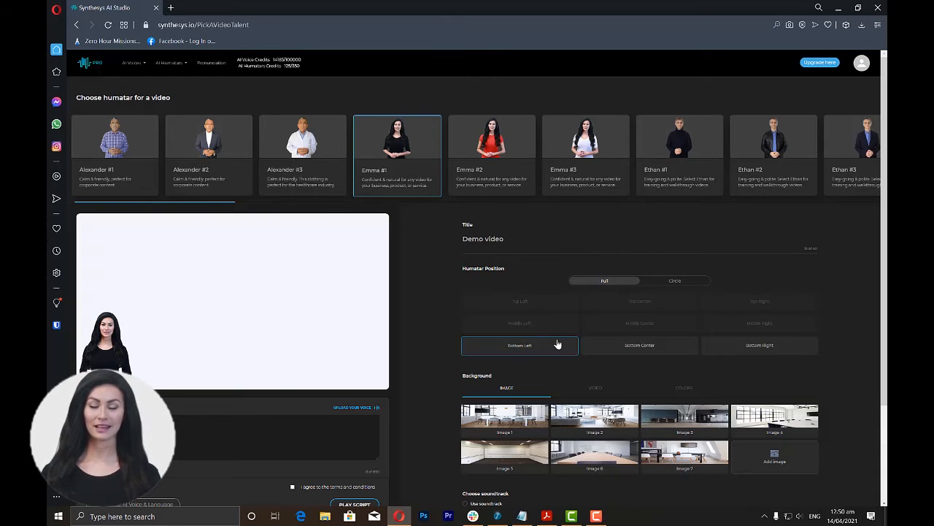
{"action": "left_click", "coordinate": [600, 349]}
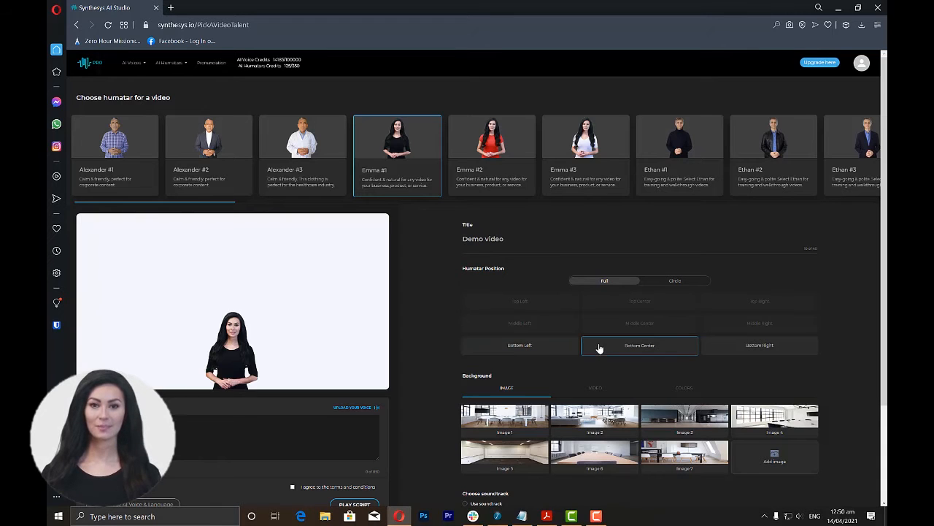
{"action": "left_click", "coordinate": [731, 346]}
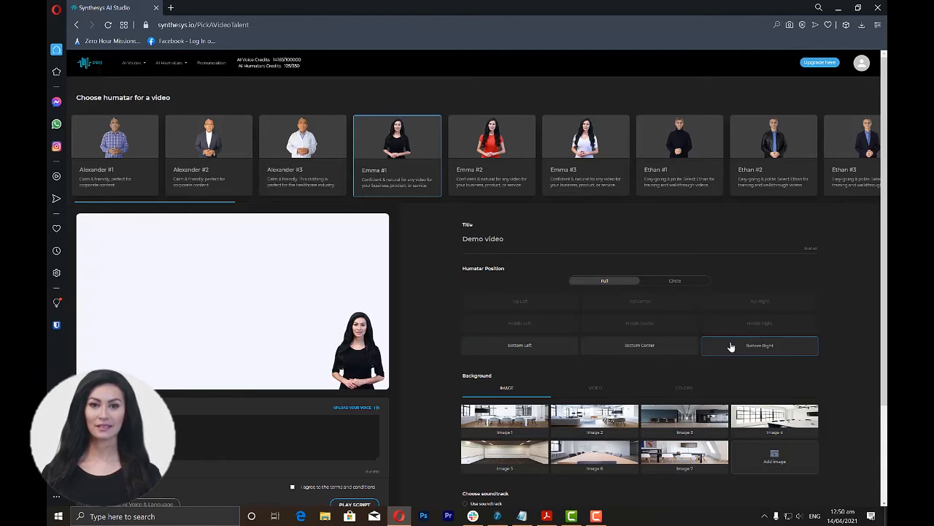
- Set the humatar to the Circle format and try the upper positions before placing it at Bottom Left
{"action": "left_click", "coordinate": [676, 282]}
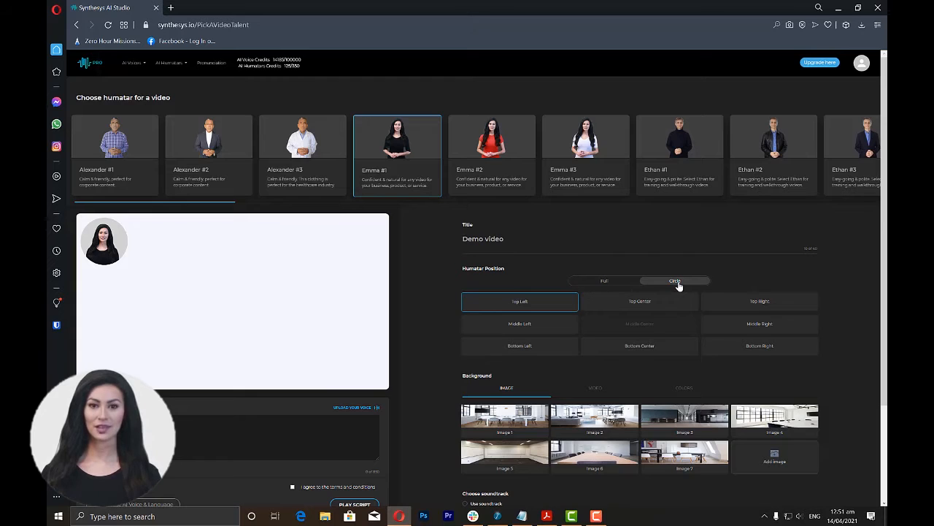
{"action": "left_click", "coordinate": [613, 307]}
{"action": "left_click", "coordinate": [705, 308]}
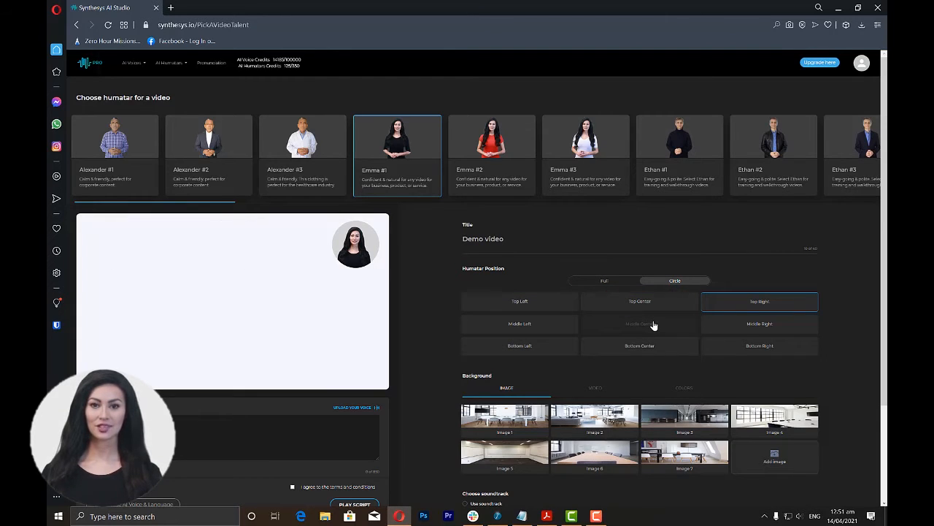
{"action": "left_click", "coordinate": [549, 347]}
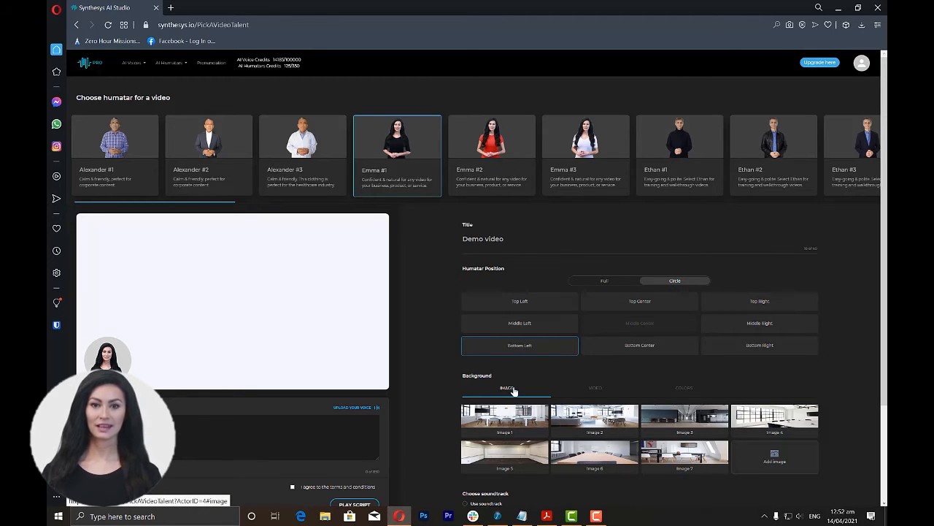
- Look through the video, color and image background options
{"action": "left_click", "coordinate": [596, 392]}
{"action": "left_click", "coordinate": [675, 389]}
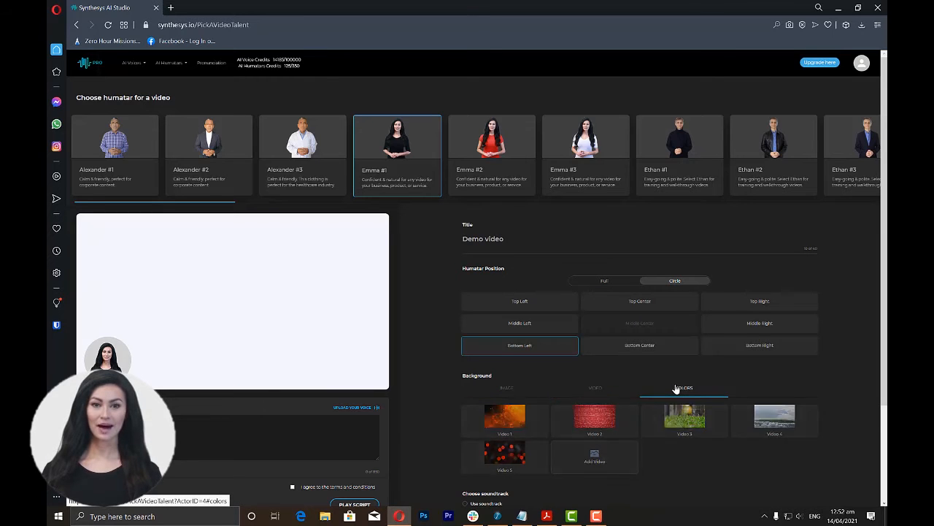
{"action": "left_click", "coordinate": [519, 390]}
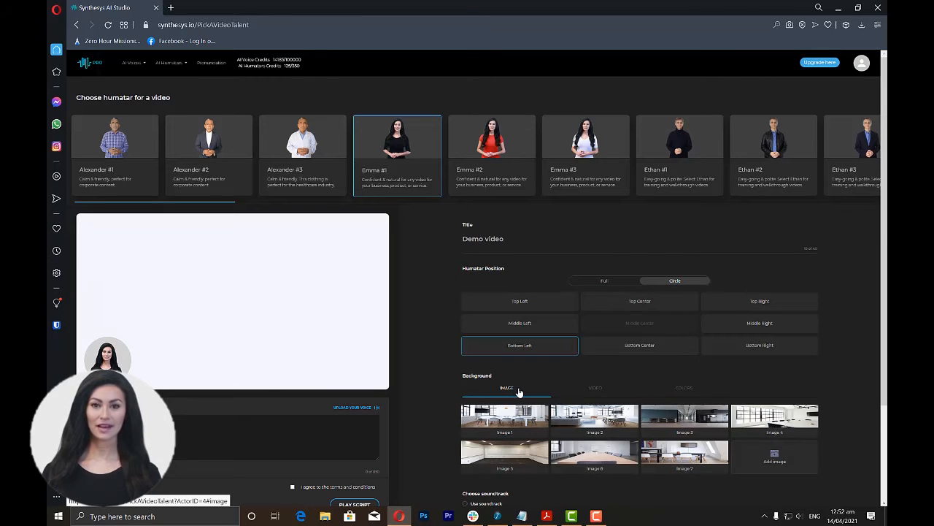
{"action": "left_click", "coordinate": [587, 391]}
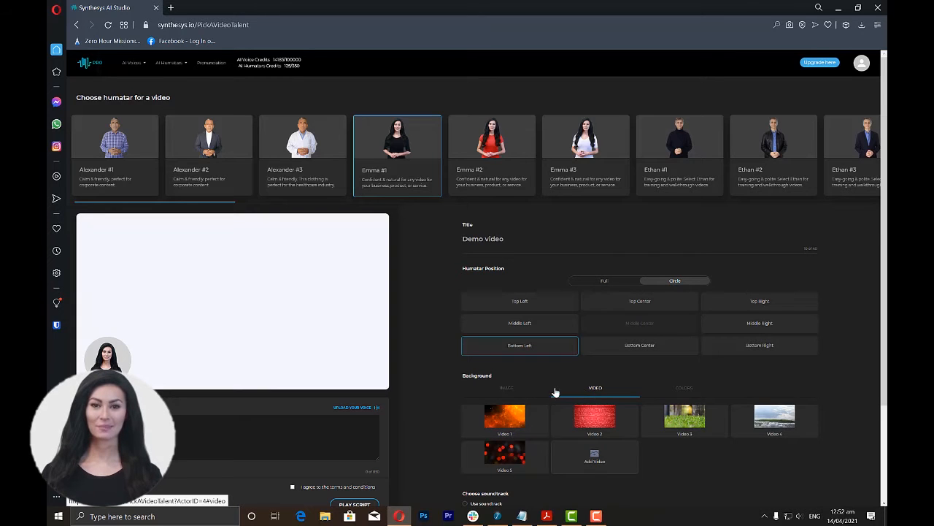
- Upload the image 4882066 from the Synthesis files folder, save its crop and apply it as the video's background
{"action": "left_click", "coordinate": [517, 393]}
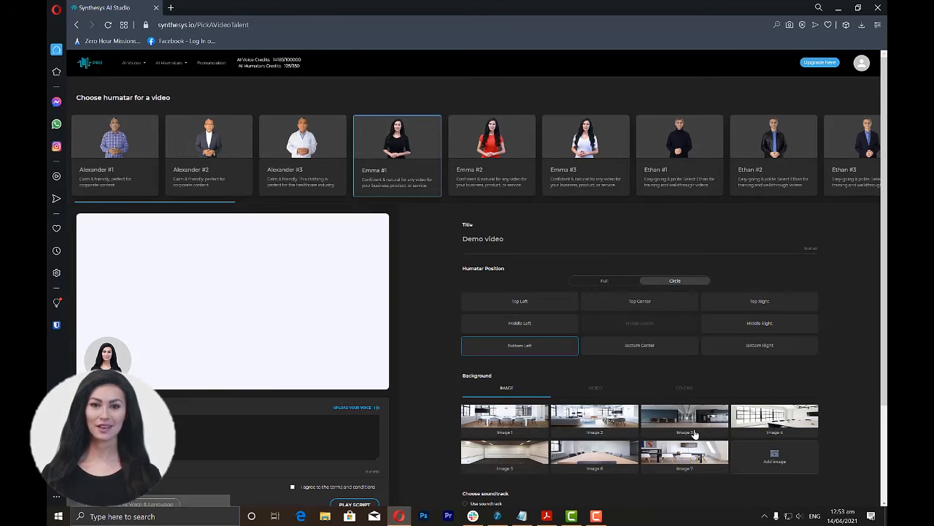
{"action": "left_click", "coordinate": [761, 455]}
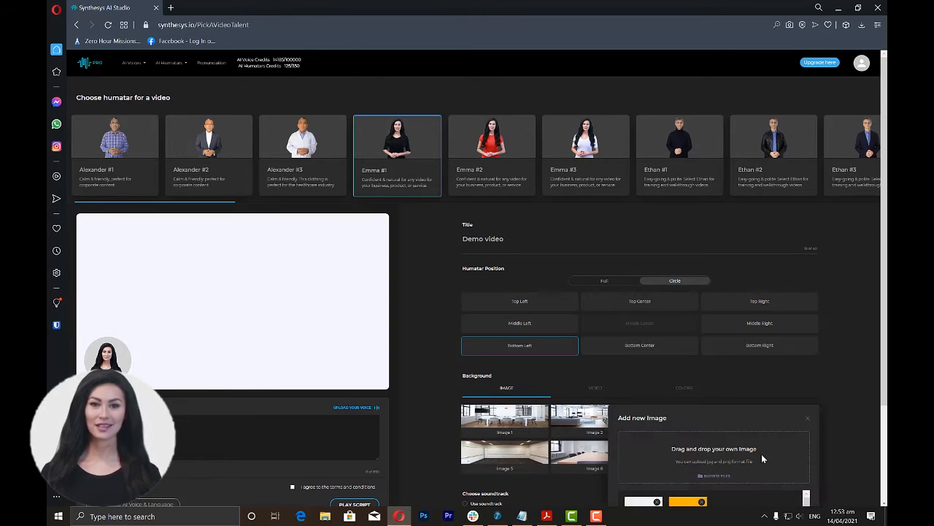
{"action": "left_click", "coordinate": [709, 475]}
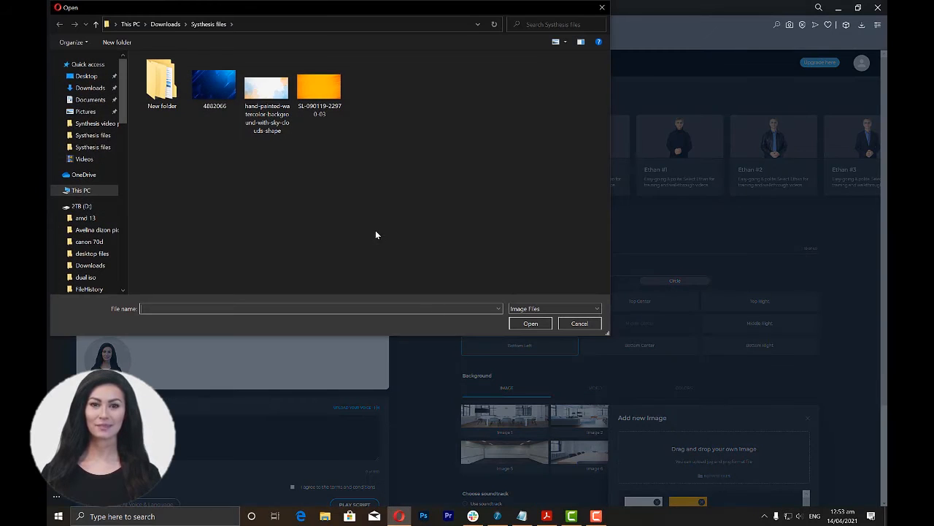
{"action": "left_click", "coordinate": [214, 85]}
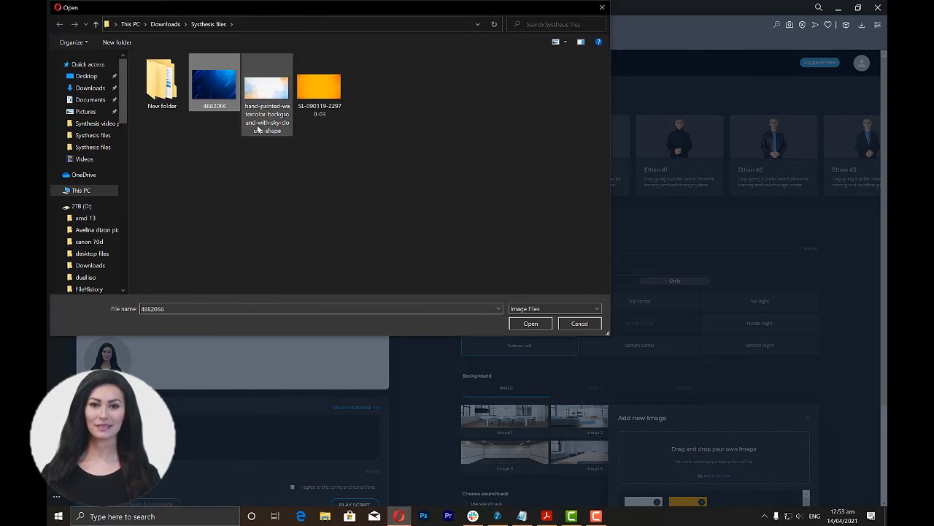
{"action": "left_click", "coordinate": [546, 324]}
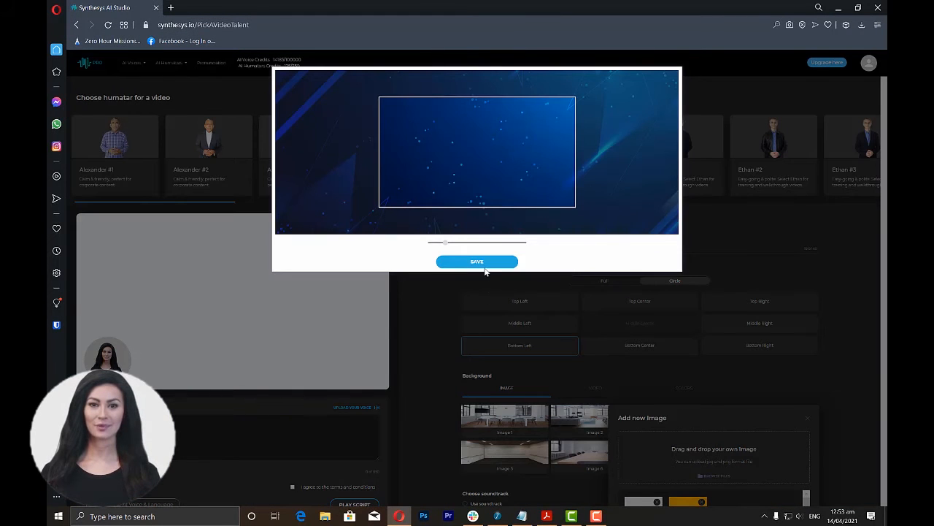
{"action": "left_click", "coordinate": [485, 265]}
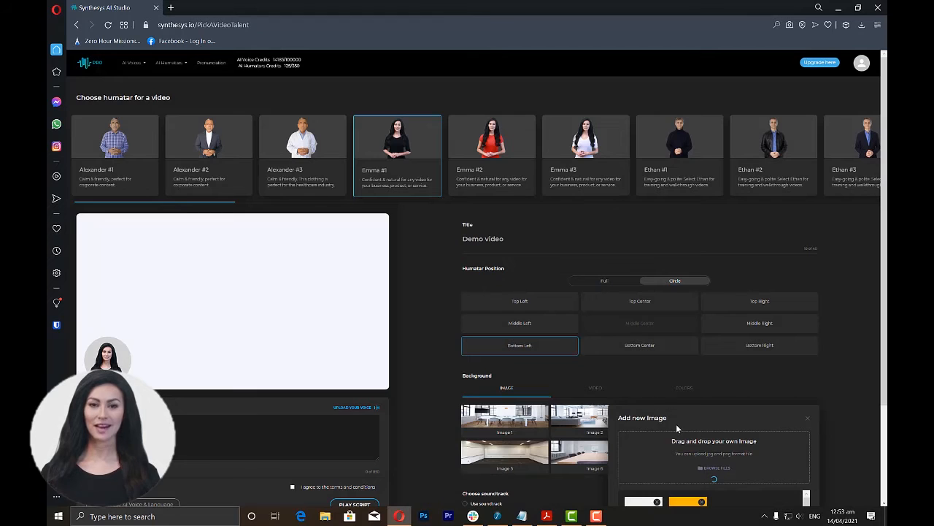
{"action": "scroll", "coordinate": [675, 424], "scroll_direction": "down", "scroll_amount": 2}
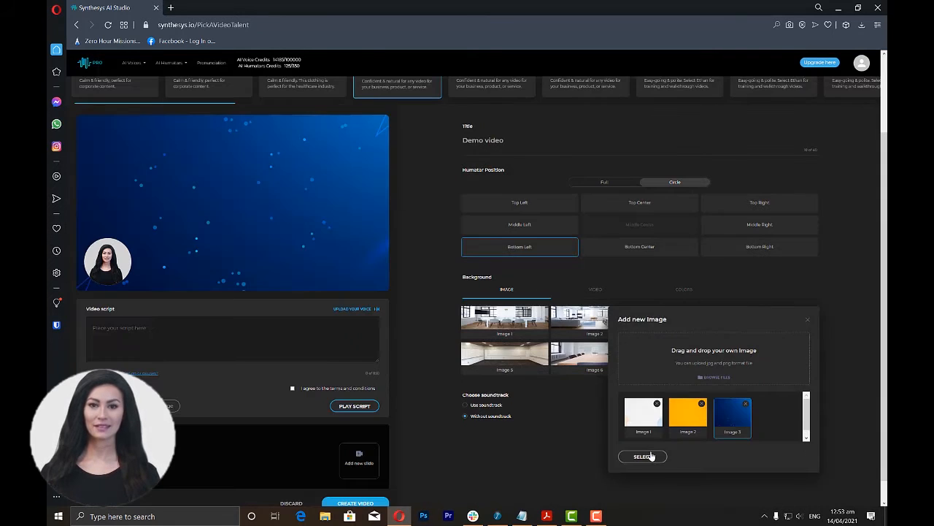
{"action": "left_click", "coordinate": [648, 455]}
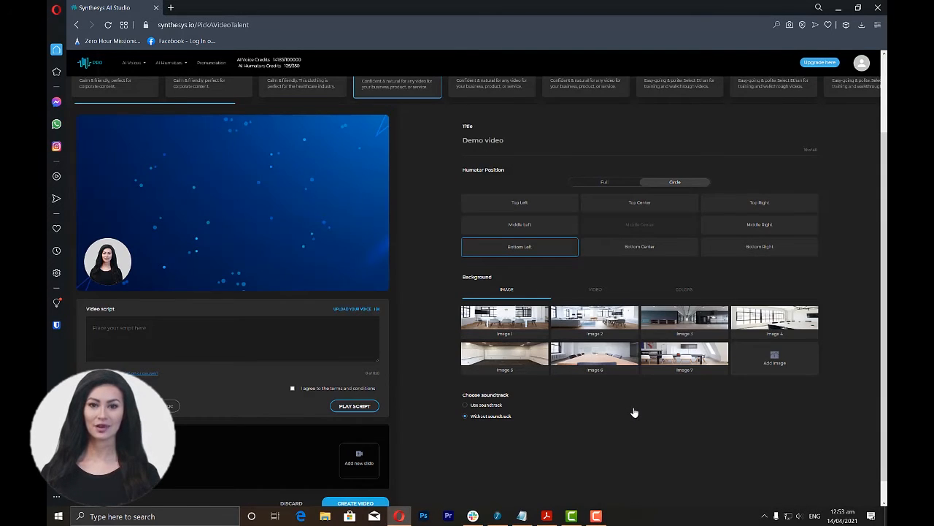
- Look at the options for adding a custom background video, and leave them without uploading anything
{"action": "left_click", "coordinate": [593, 290]}
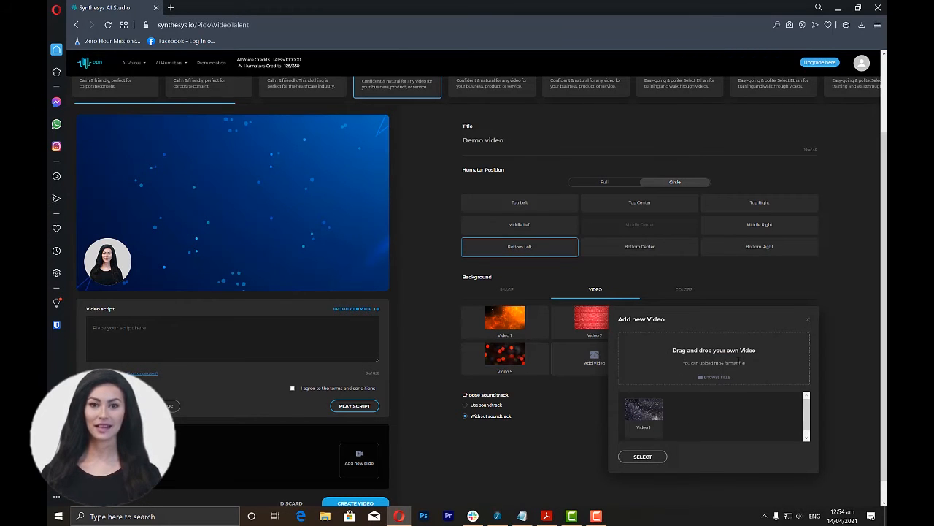
{"action": "left_click", "coordinate": [808, 321]}
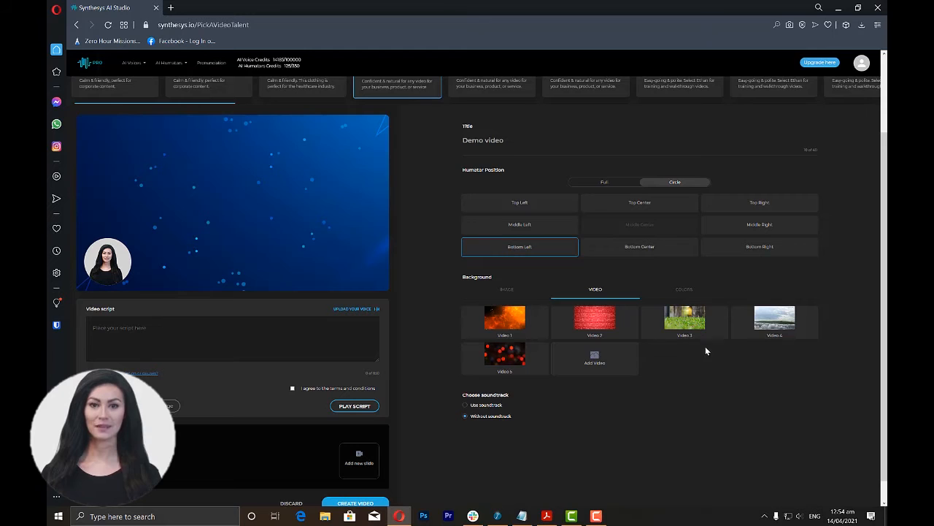
- Enable a soundtrack for the video and select Inspiration
{"action": "left_click", "coordinate": [466, 405]}
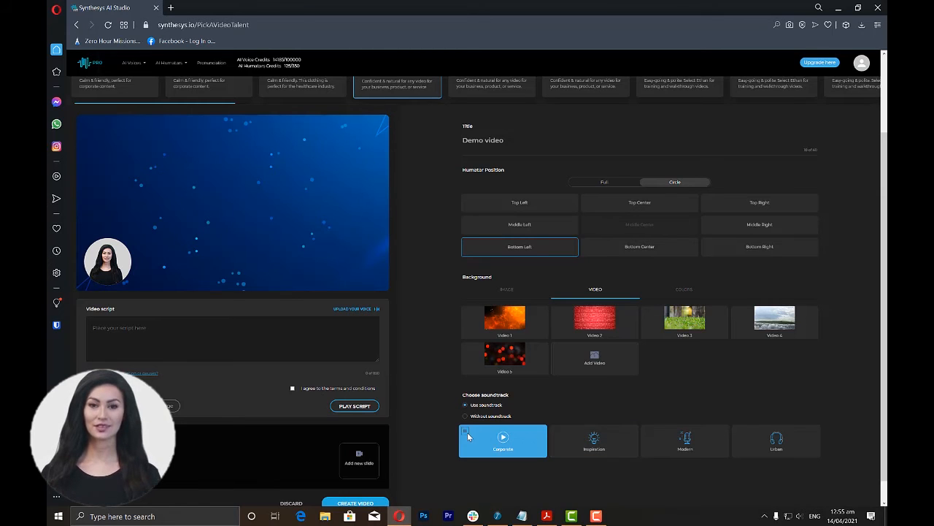
{"action": "left_click", "coordinate": [555, 436]}
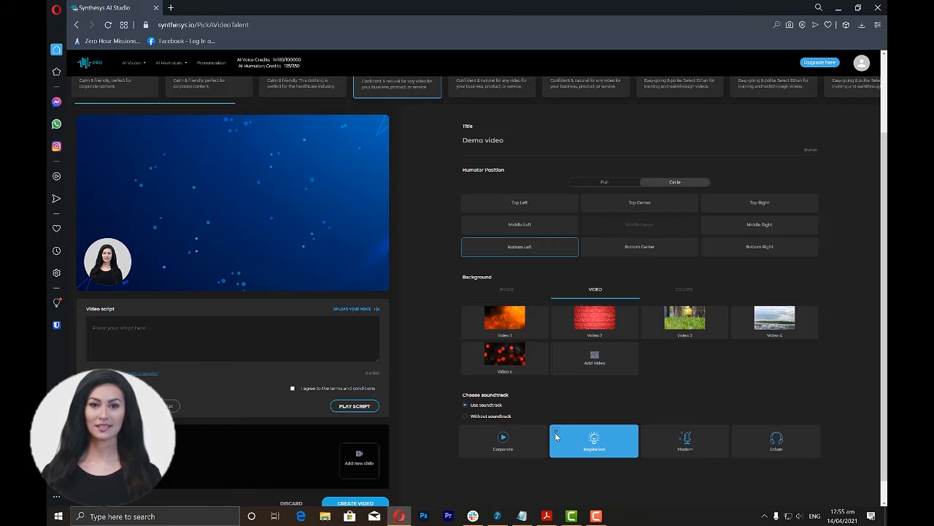
- Copy the demo narration from the "This is a demo" file in Notepad and paste it into the video script
{"action": "left_click", "coordinate": [273, 329]}
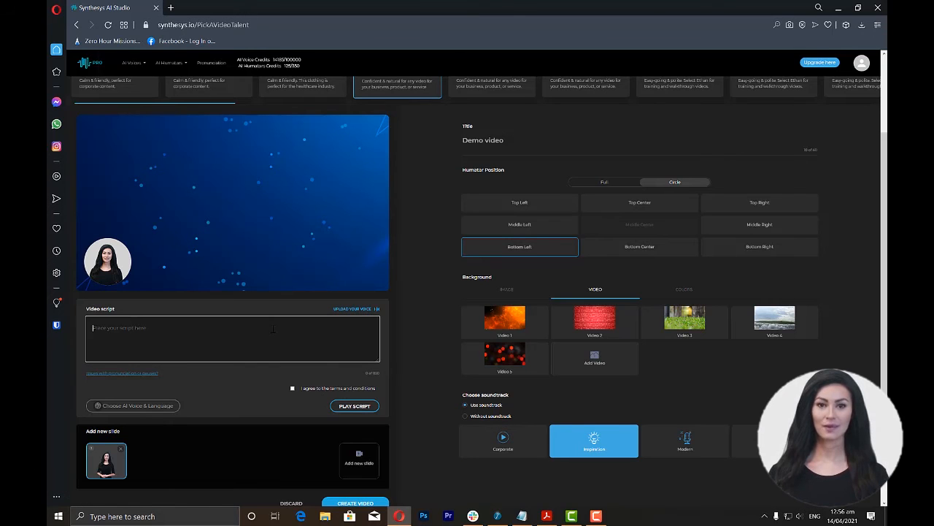
{"action": "left_click", "coordinate": [521, 513]}
{"action": "right_click", "coordinate": [526, 116]}
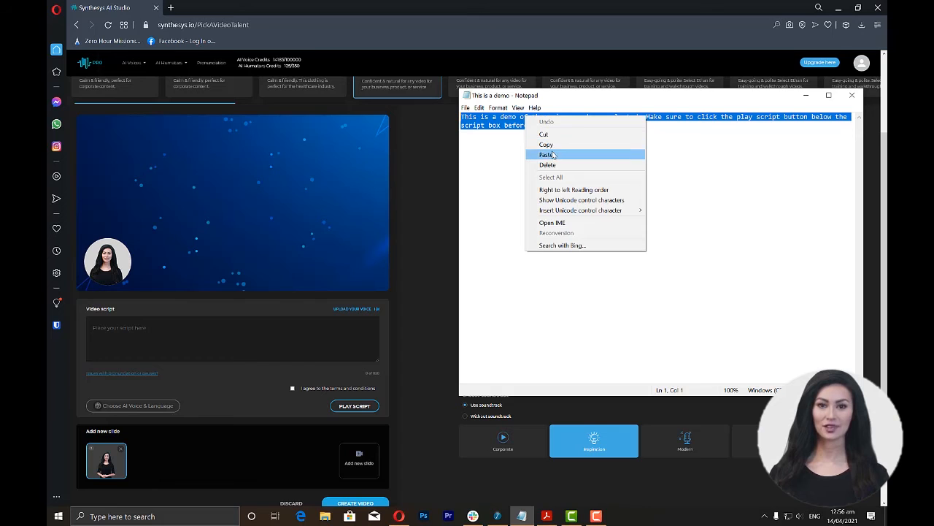
{"action": "left_click", "coordinate": [546, 145]}
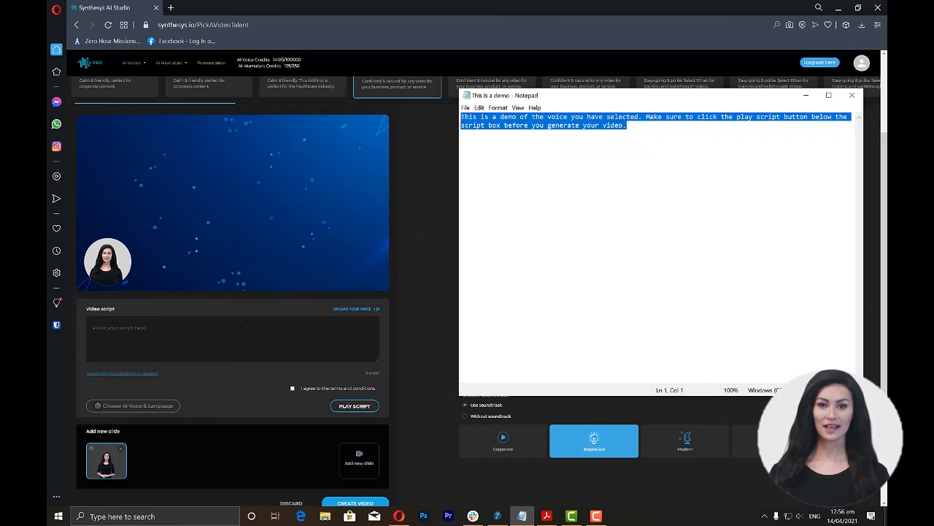
{"action": "left_click", "coordinate": [238, 330]}
{"action": "right_click", "coordinate": [238, 331]}
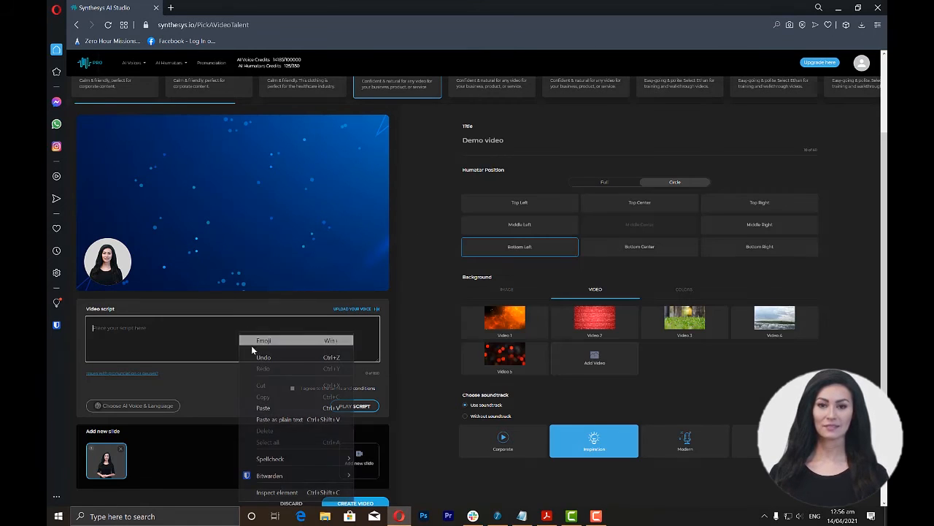
{"action": "left_click", "coordinate": [275, 403]}
- Choose Renee W. as the AI voice for the script and preview the voice sample
{"action": "left_click", "coordinate": [126, 406]}
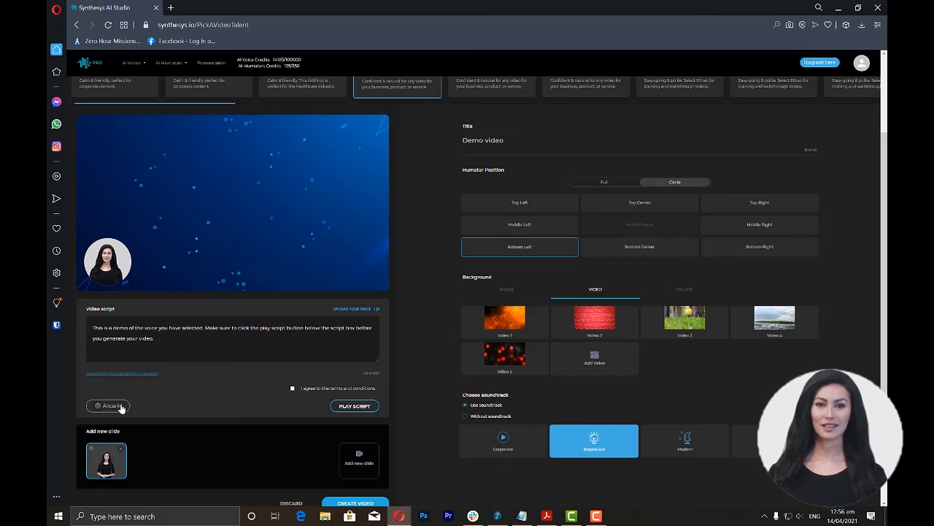
{"action": "left_click", "coordinate": [120, 407]}
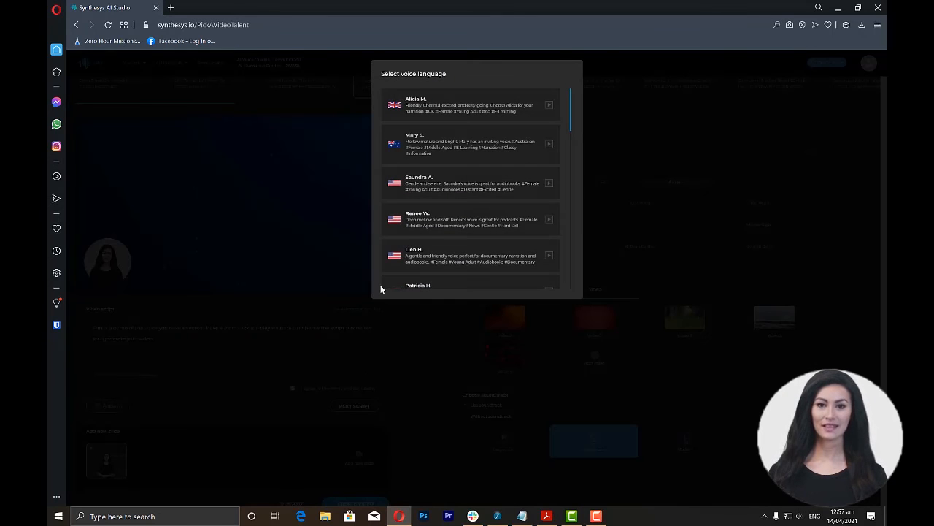
{"action": "left_click", "coordinate": [481, 219]}
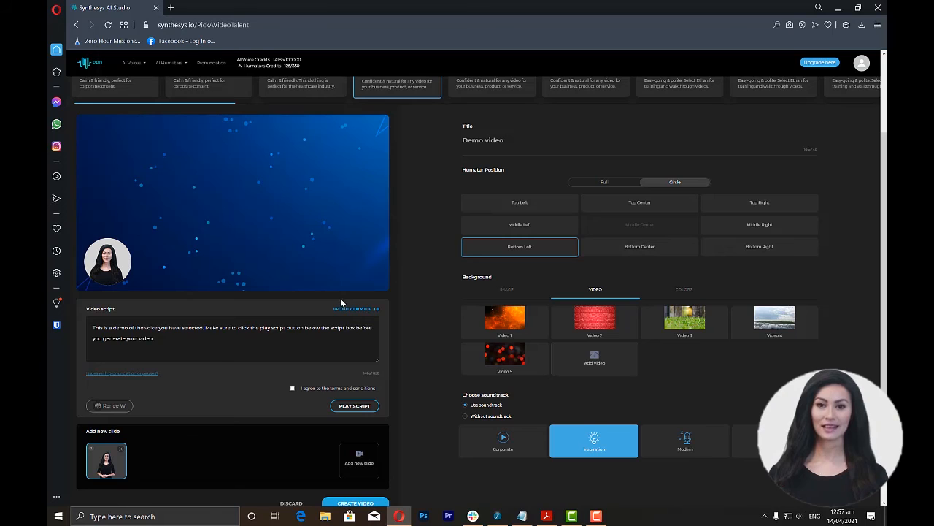
{"action": "left_click", "coordinate": [116, 410]}
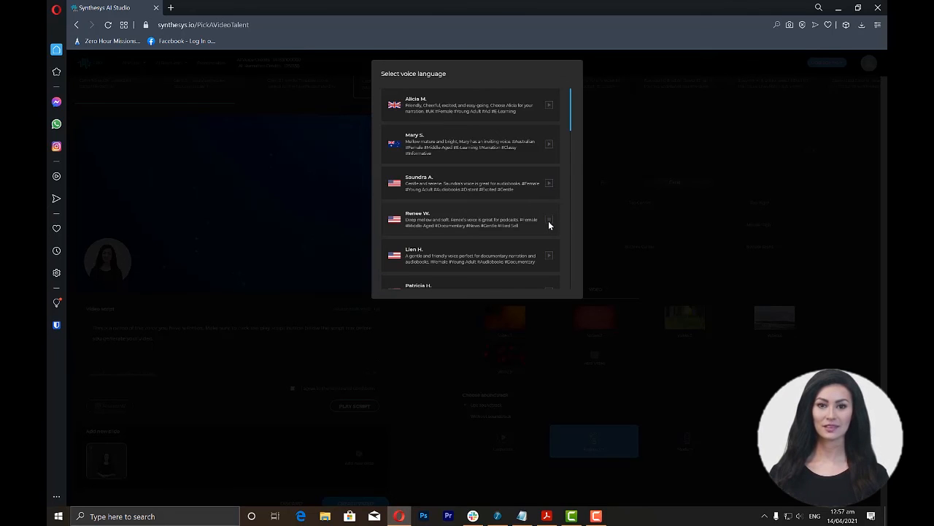
{"action": "left_click", "coordinate": [486, 223]}
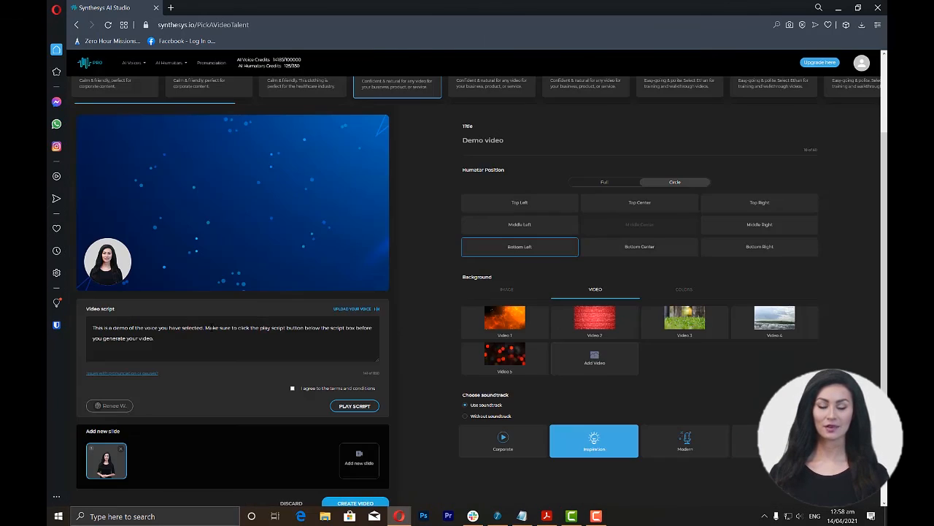
- Try to play the script without the terms and conditions accepted, and dismiss the alert
{"action": "left_click", "coordinate": [353, 407]}
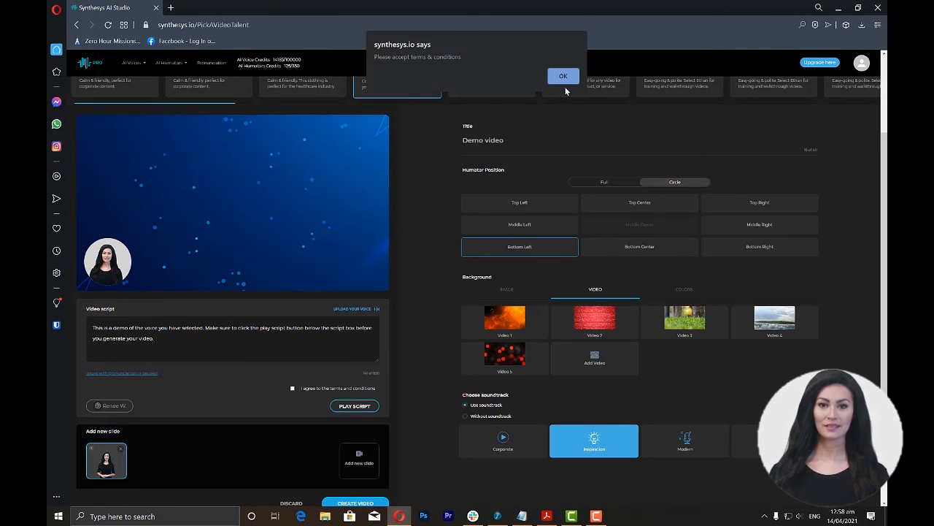
{"action": "left_click", "coordinate": [562, 78]}
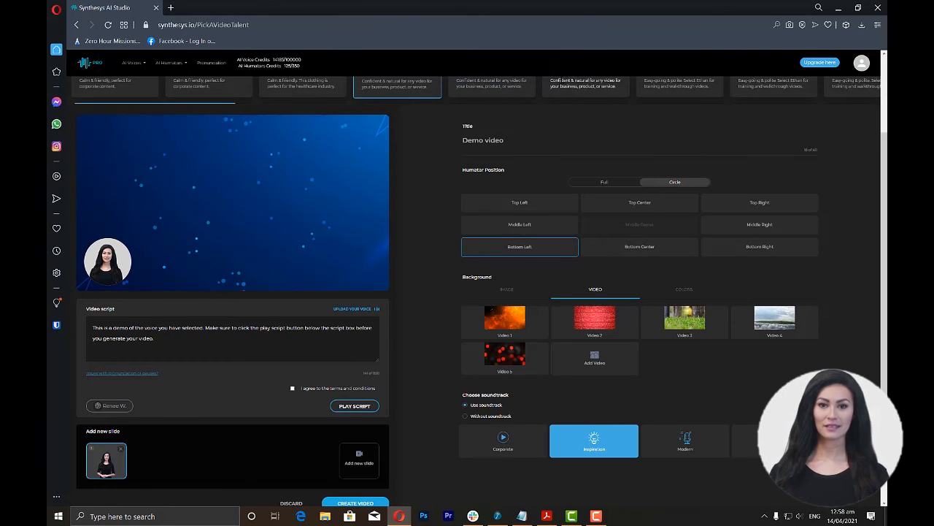
{"action": "left_click", "coordinate": [292, 388]}
{"action": "left_click", "coordinate": [608, 296]}
{"action": "left_click", "coordinate": [341, 411]}
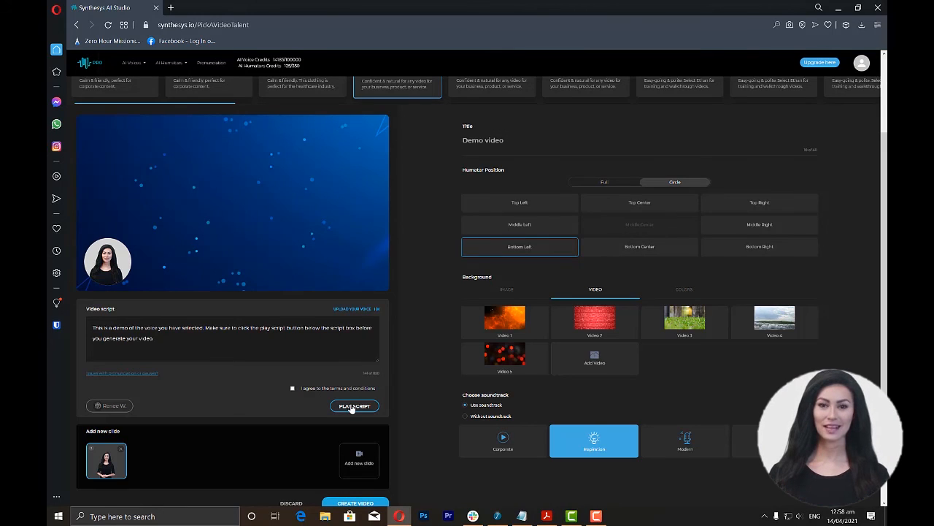
{"action": "left_click", "coordinate": [352, 406]}
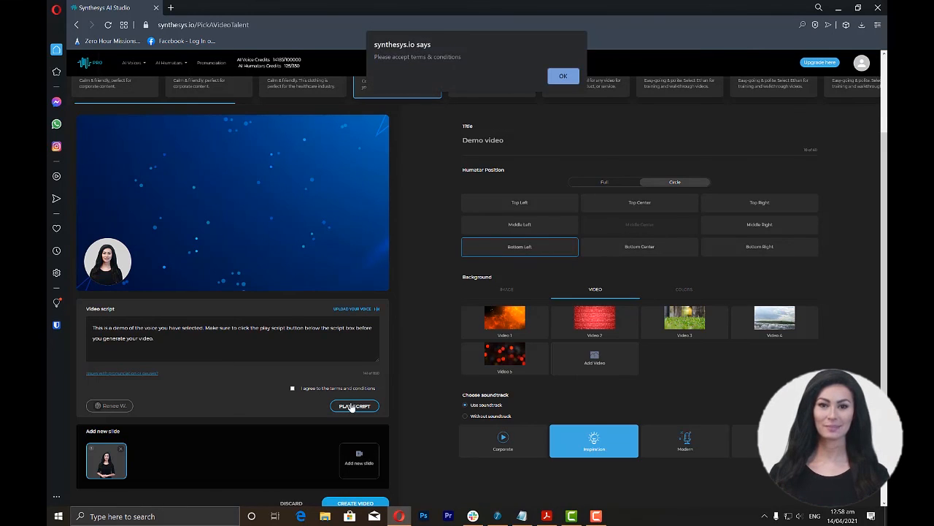
{"action": "left_click", "coordinate": [562, 77]}
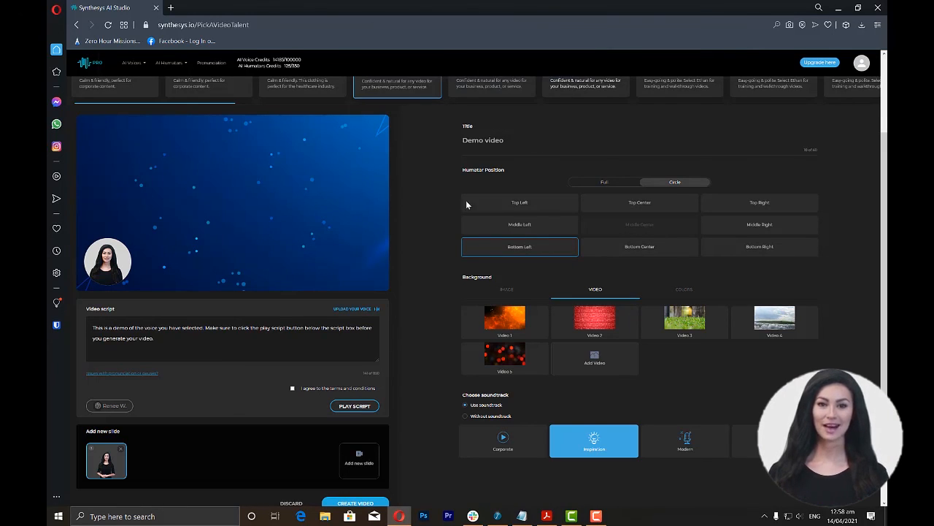
- Agree to the terms and conditions, close the Terms of Services notice and play the script
{"action": "left_click", "coordinate": [293, 388]}
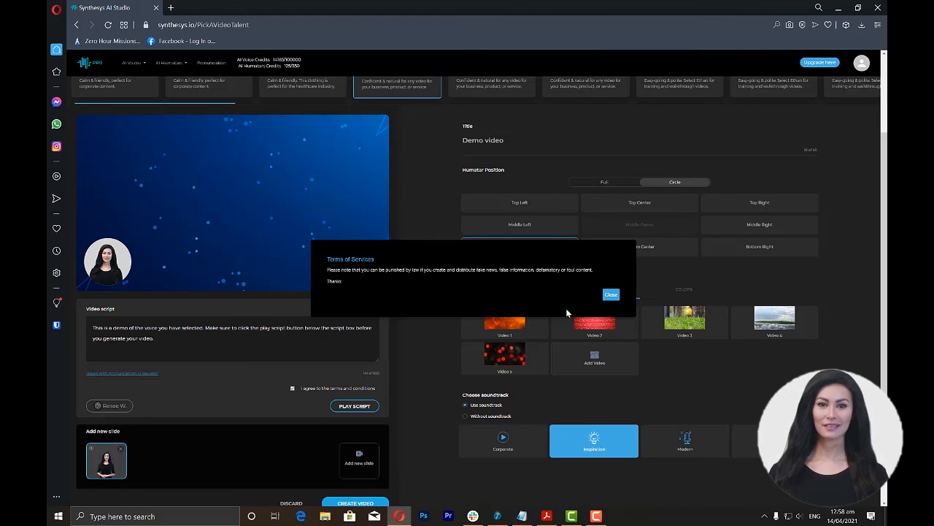
{"action": "left_click", "coordinate": [610, 295]}
{"action": "left_click", "coordinate": [342, 406]}
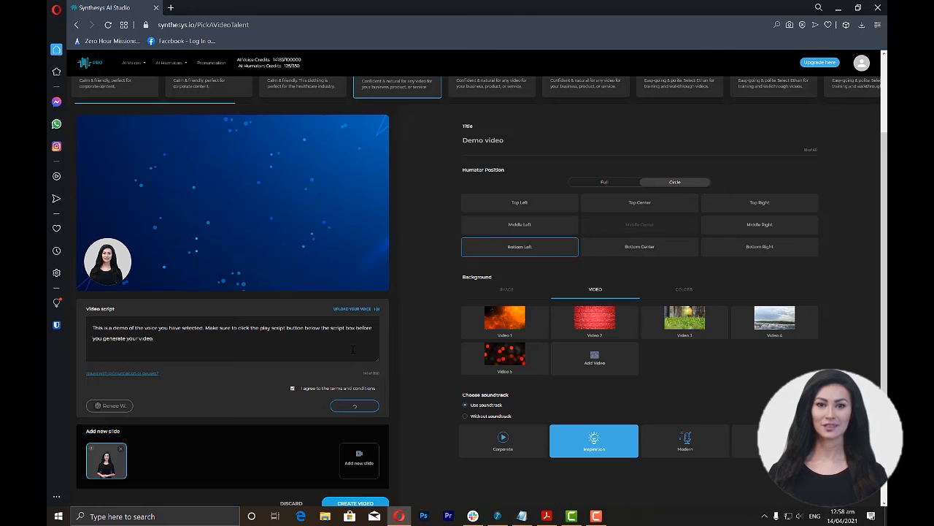
- Create the video and download the finished Demo video from the videos list
{"action": "scroll", "coordinate": [348, 379], "scroll_direction": "down", "scroll_amount": 1}
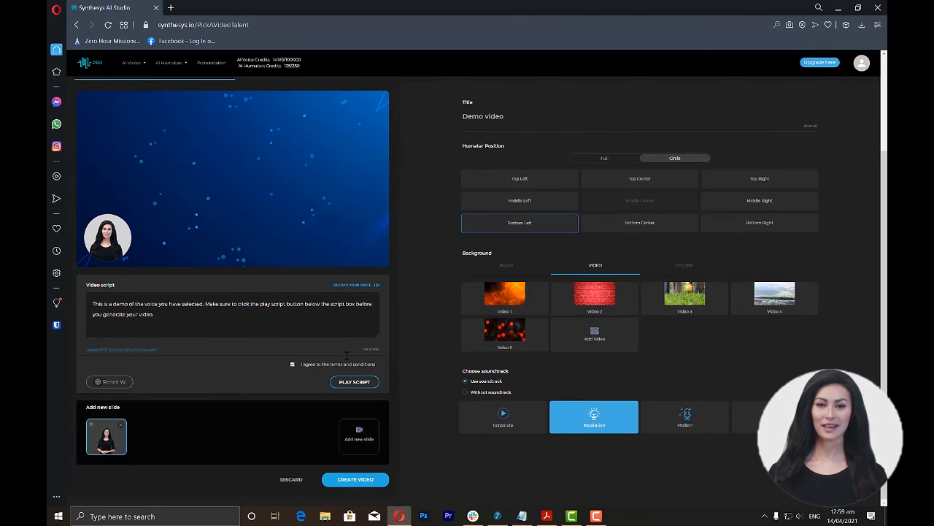
{"action": "left_click", "coordinate": [356, 480]}
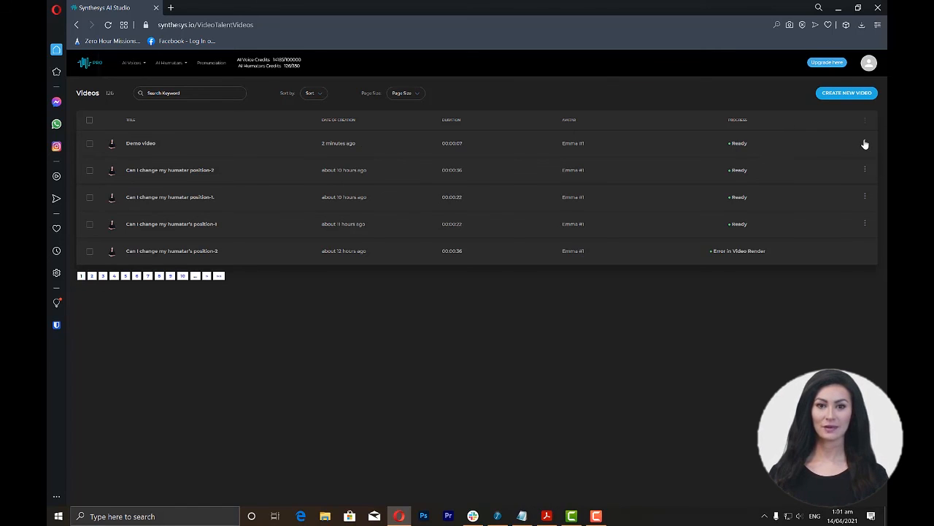
{"action": "left_click", "coordinate": [865, 143]}
{"action": "left_click", "coordinate": [857, 165]}
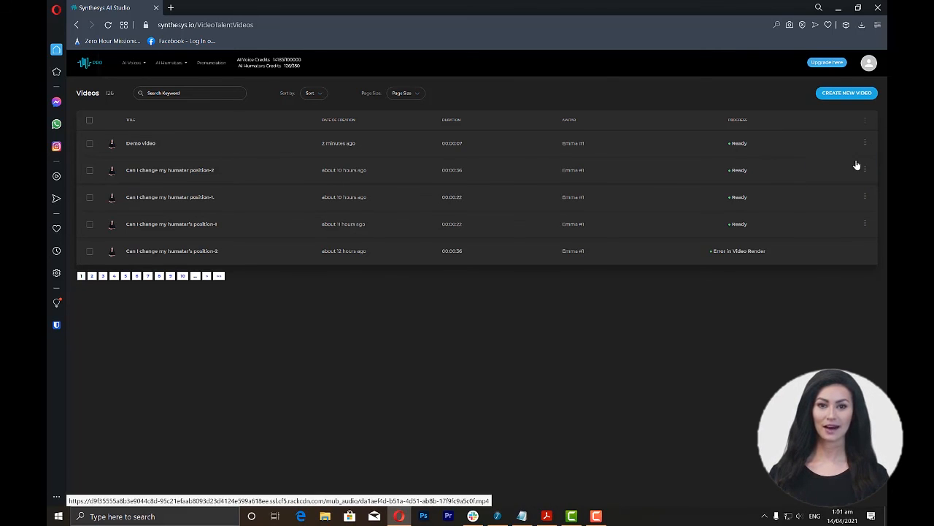
{"action": "left_click", "coordinate": [866, 146]}
{"action": "left_click", "coordinate": [867, 165]}
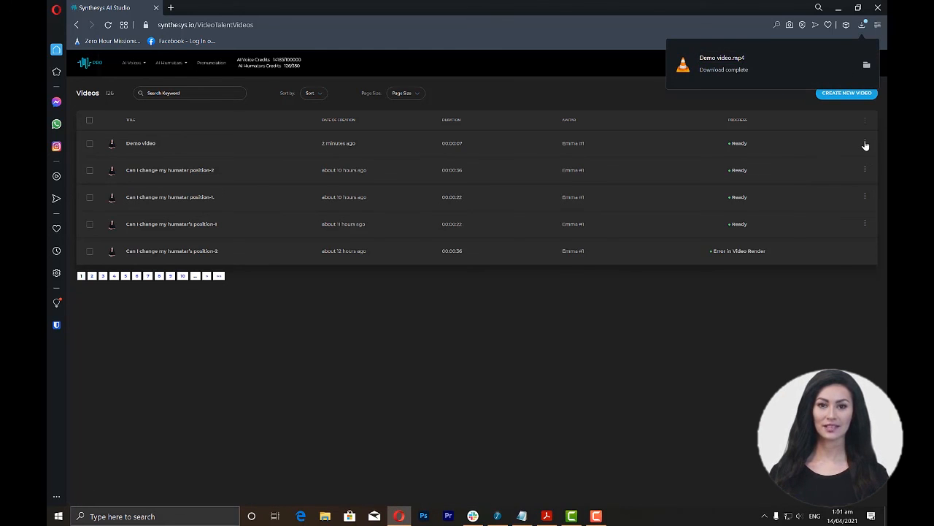
- Open the available actions for the Demo video in the videos list
{"action": "left_click", "coordinate": [865, 145]}
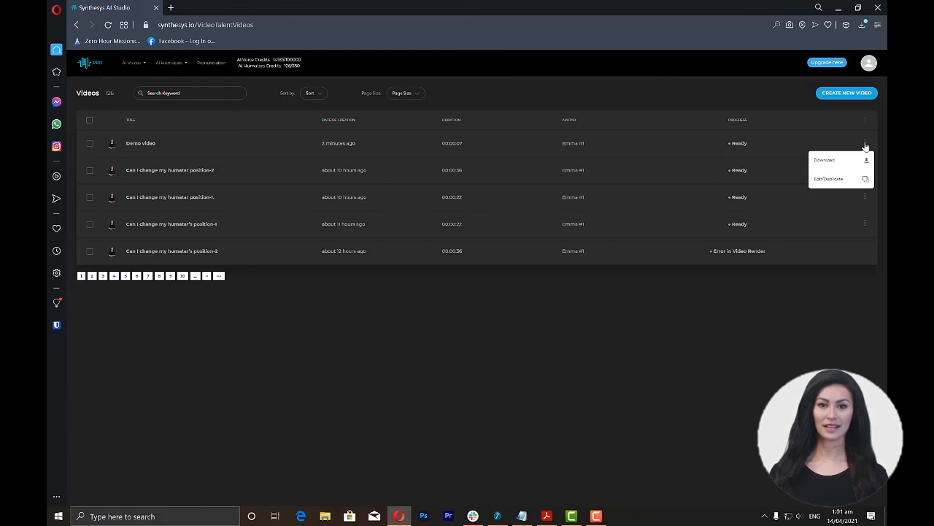